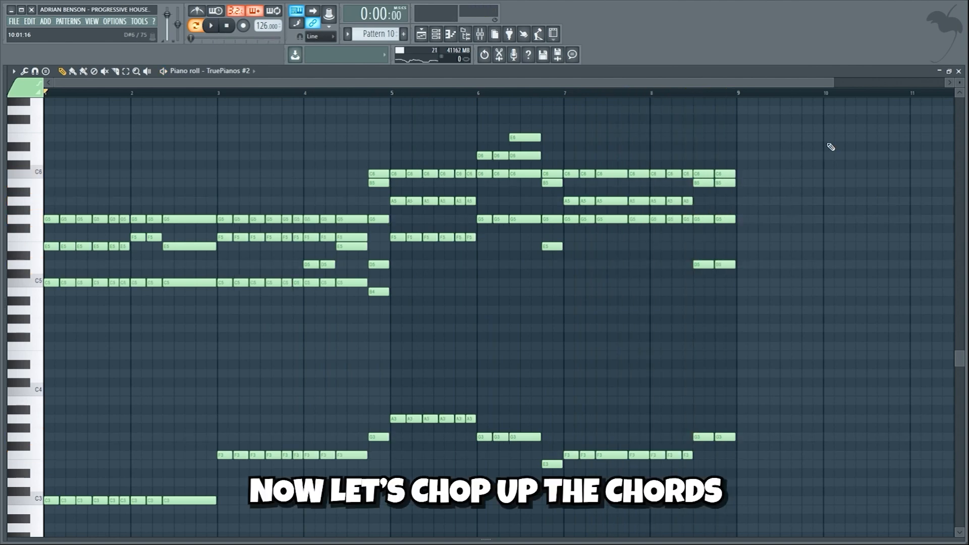
# Play back the chopped piano chords in Pattern 10 and the melody in Pattern 11.
pyautogui.press('space')
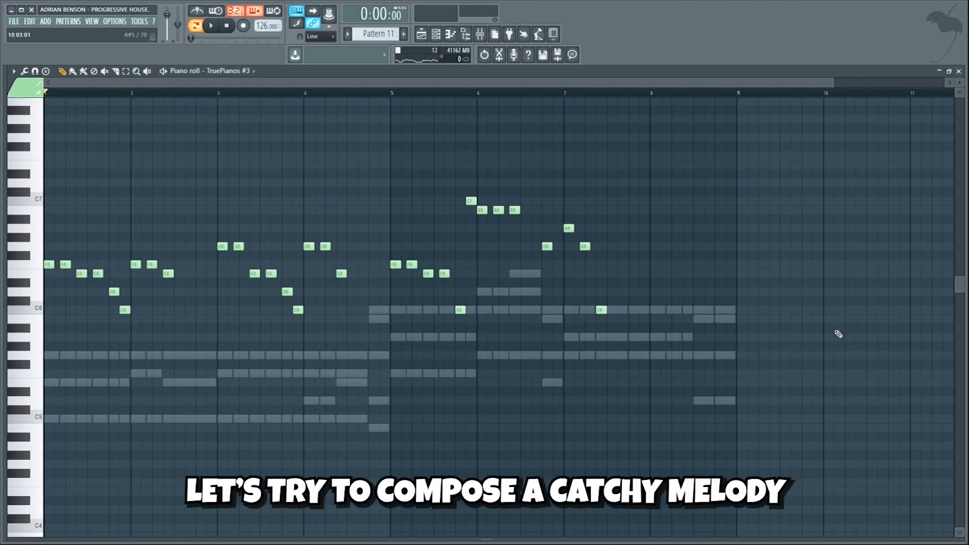
pyautogui.press('space')
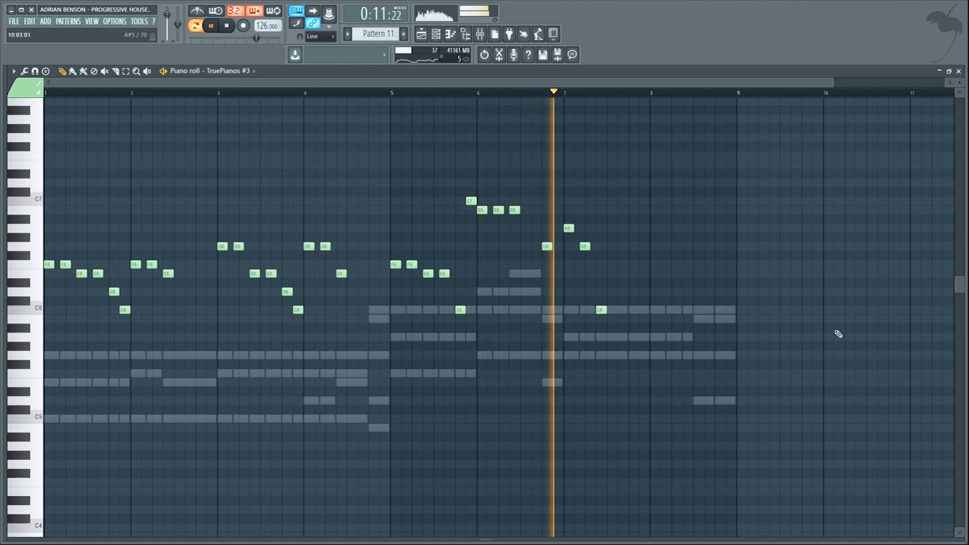
pyautogui.press('space')
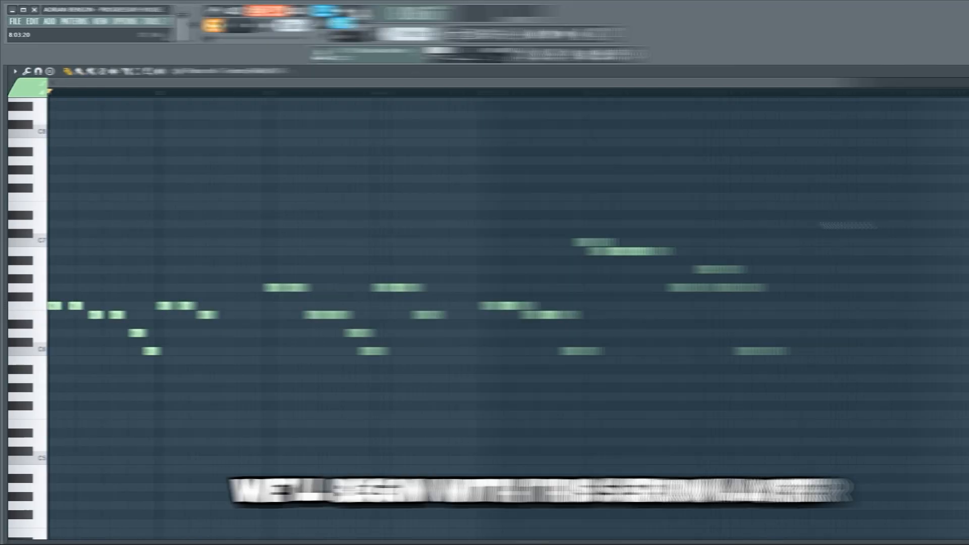
# Play the Serum lead melody in Pattern 2, and solo the first Vital layer among the stacked lead channels of Pattern 1.
pyautogui.press('space')
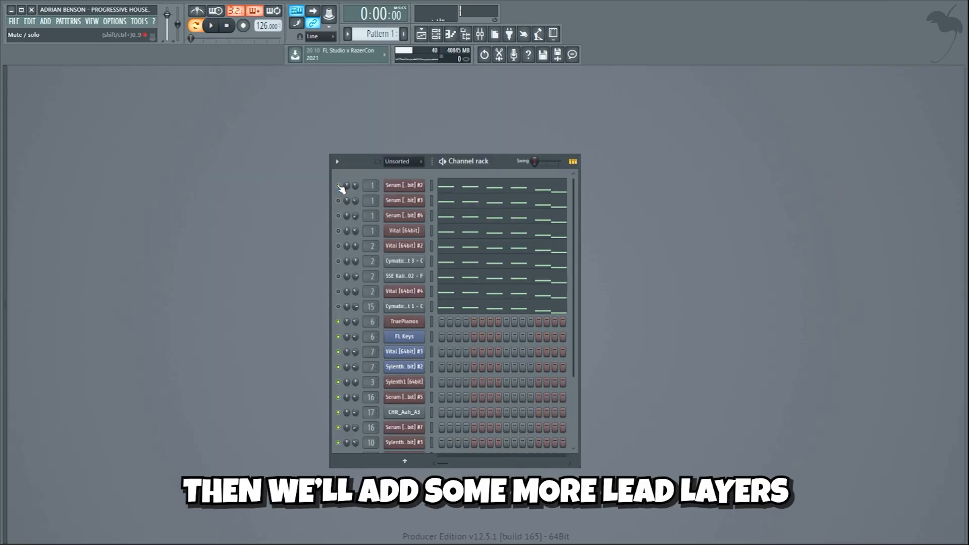
pyautogui.press('space')
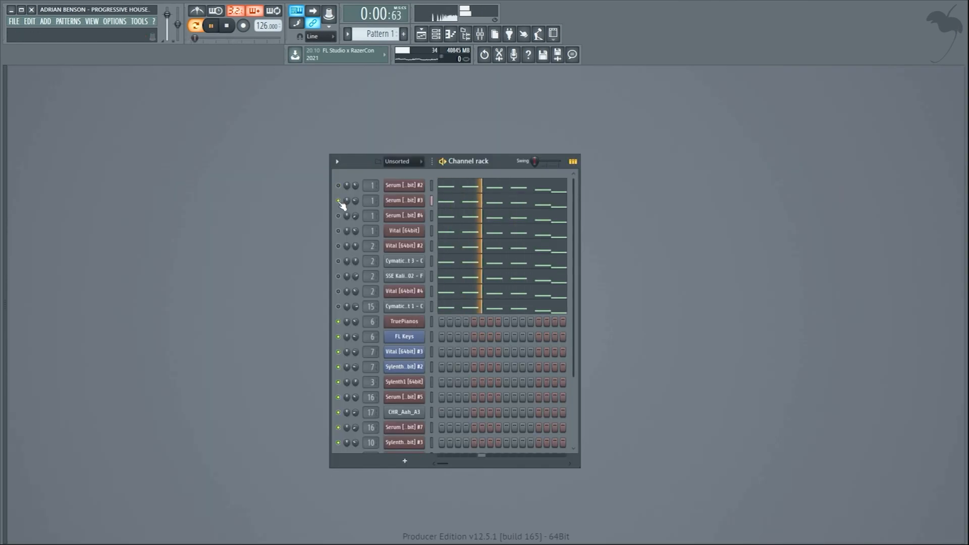
pyautogui.click(342, 230)
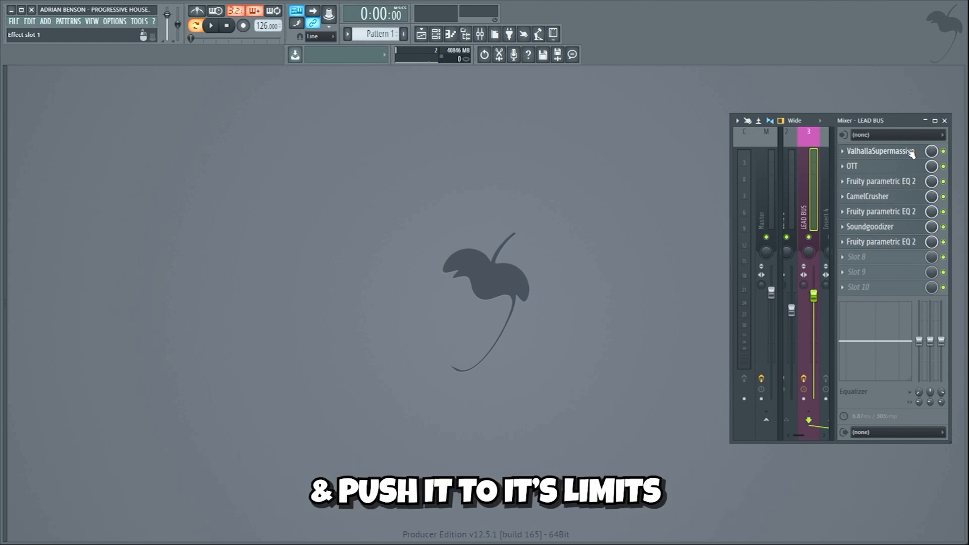
# Review the LEAD BUS effect chain from ValhallaSupermassive through the parametric EQs, CamelCrusher and Soundgoodizer to the final EQ.
pyautogui.click(880, 151)
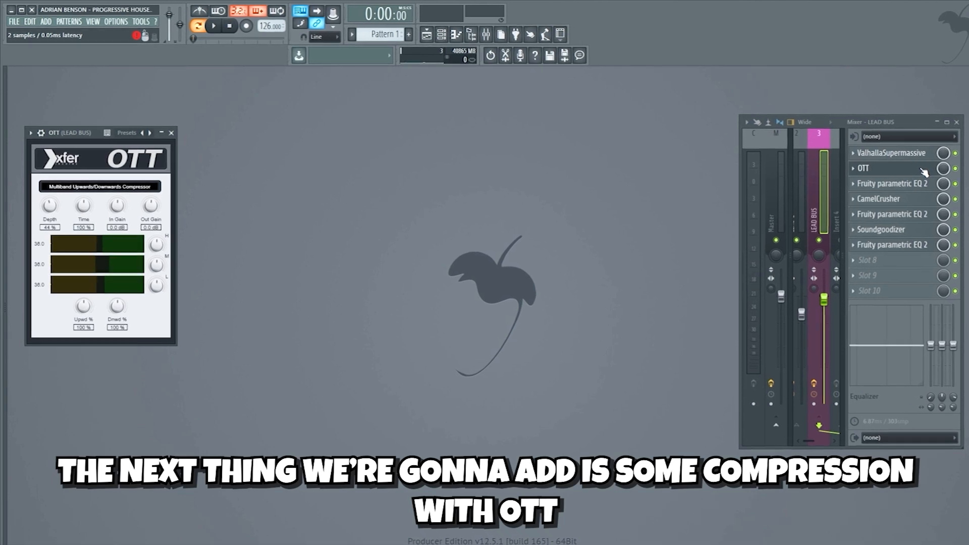
pyautogui.click(934, 186)
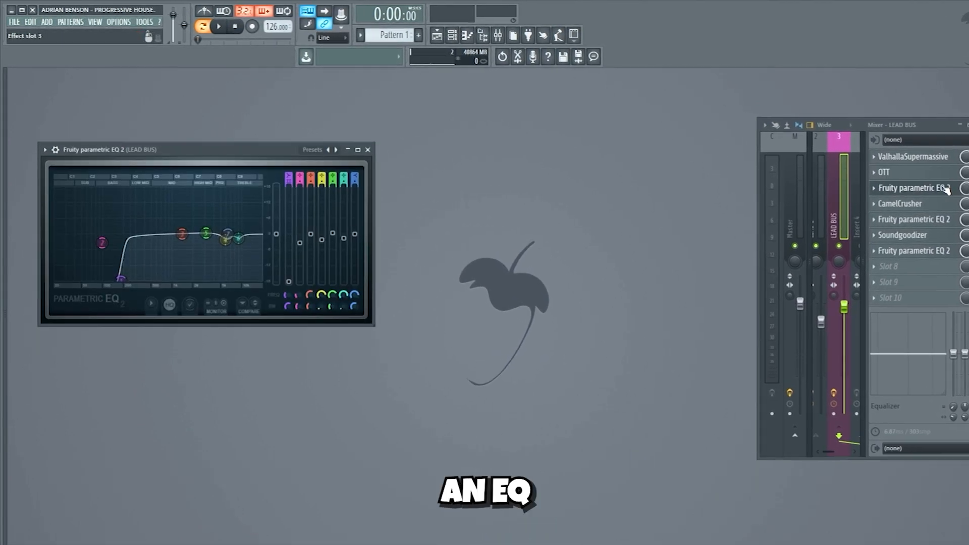
pyautogui.click(942, 203)
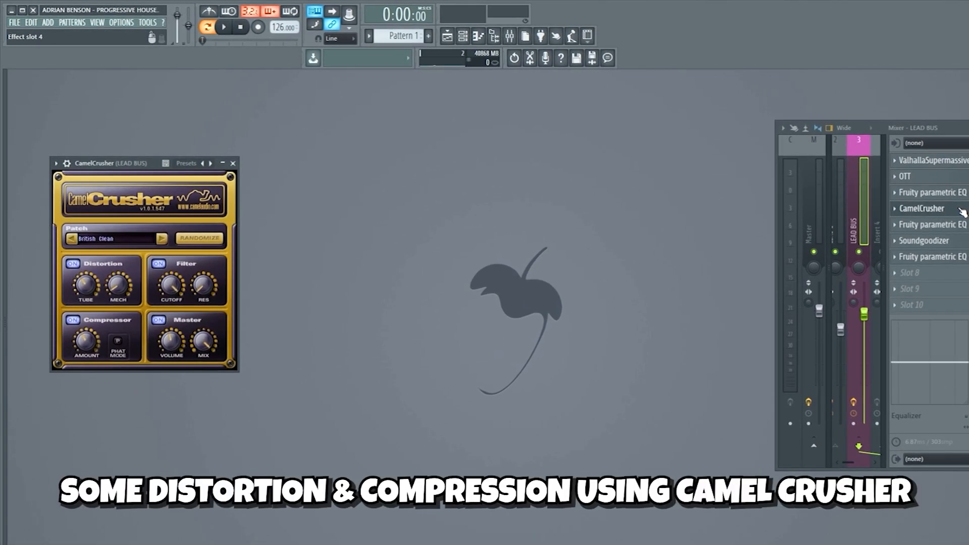
pyautogui.click(938, 224)
pyautogui.click(949, 241)
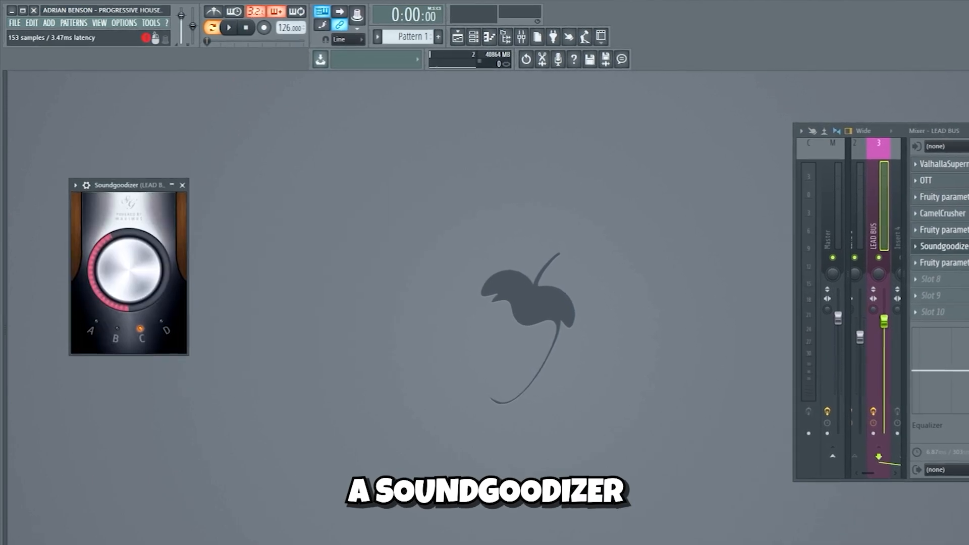
pyautogui.click(944, 262)
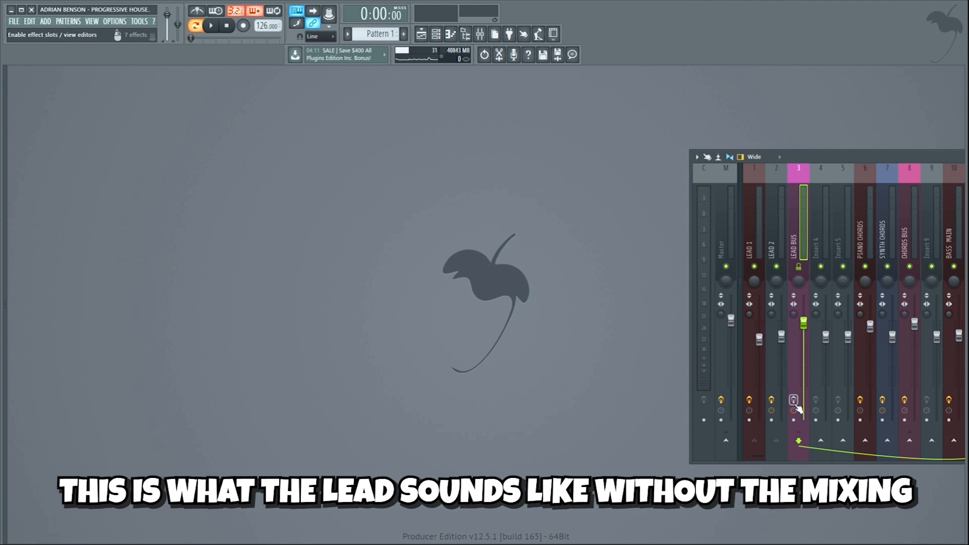
# Listen to the lead through the LEAD BUS effects, and to the melody with the violin clip filling its end in the Playlist.
pyautogui.press('space')
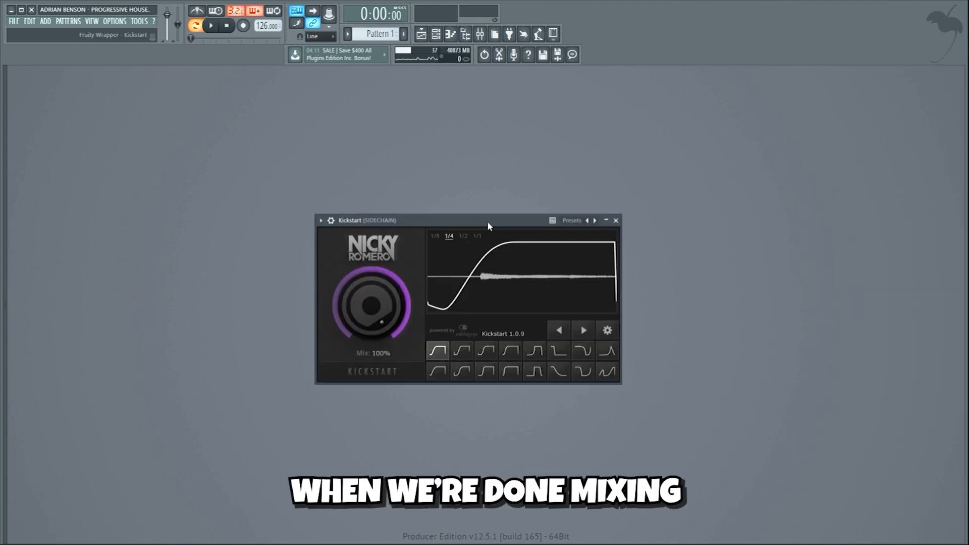
pyautogui.moveTo(486, 221)
pyautogui.mouseDown()
pyautogui.moveTo(499, 226)
pyautogui.moveTo(493, 239)
pyautogui.mouseUp()
pyautogui.press('space')
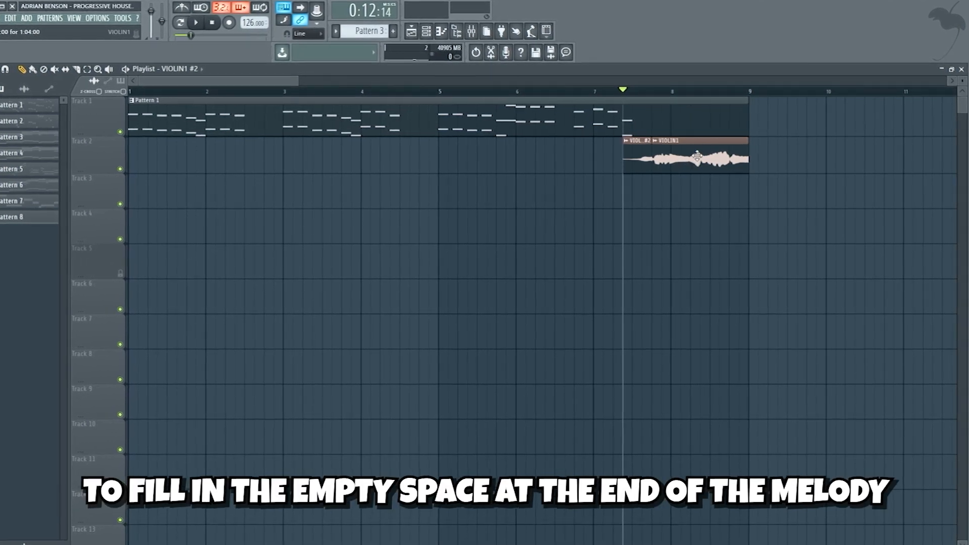
pyautogui.press('space')
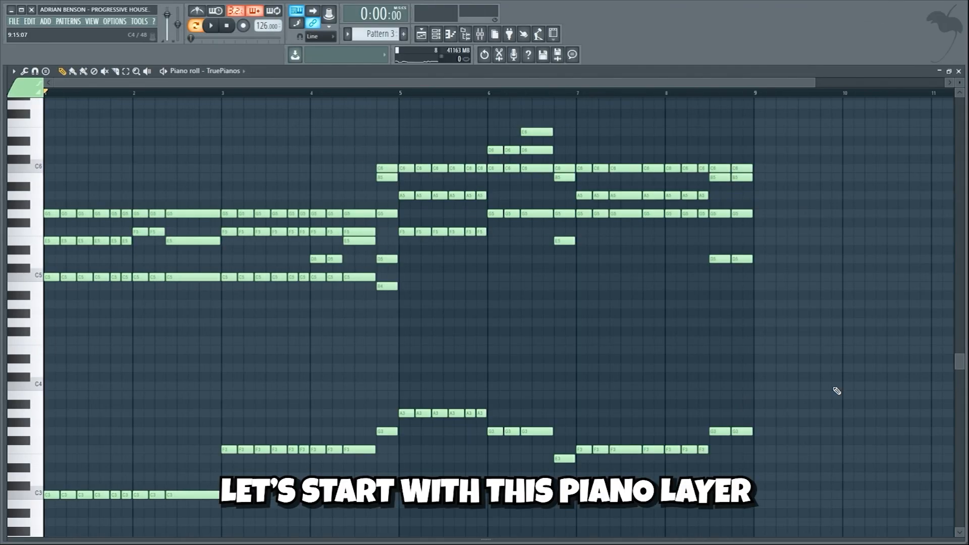
# Play the TruePianos chord pattern, and listen to the chord layers of Pattern 3 in the channel rack.
pyautogui.press('space')
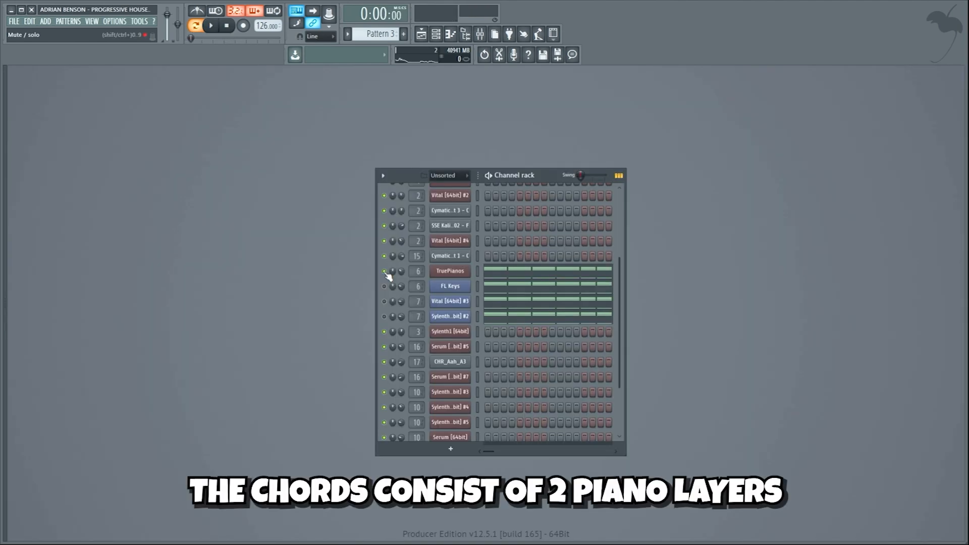
pyautogui.press('space')
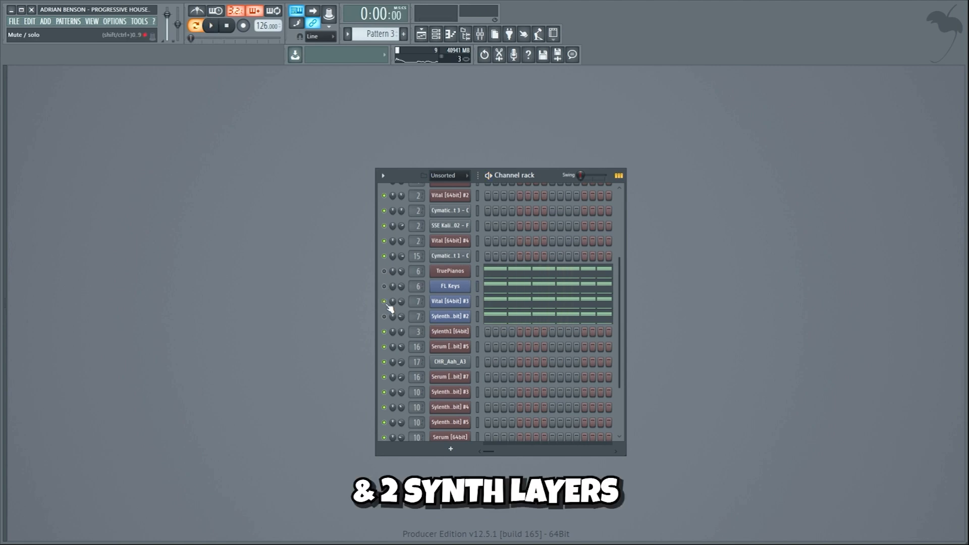
pyautogui.press('space')
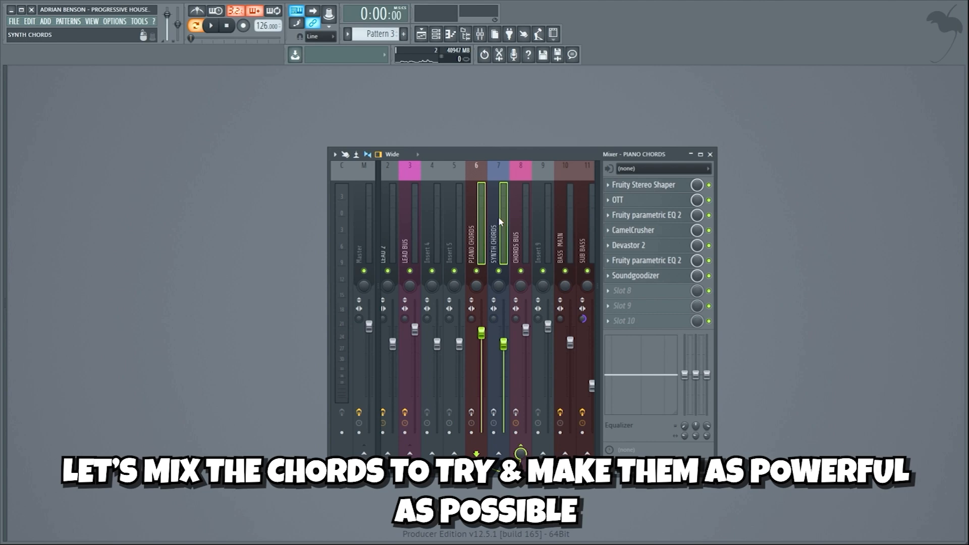
# Select and solo the PIANO CHORDS mixer track, and listen to its playback.
pyautogui.click(481, 197)
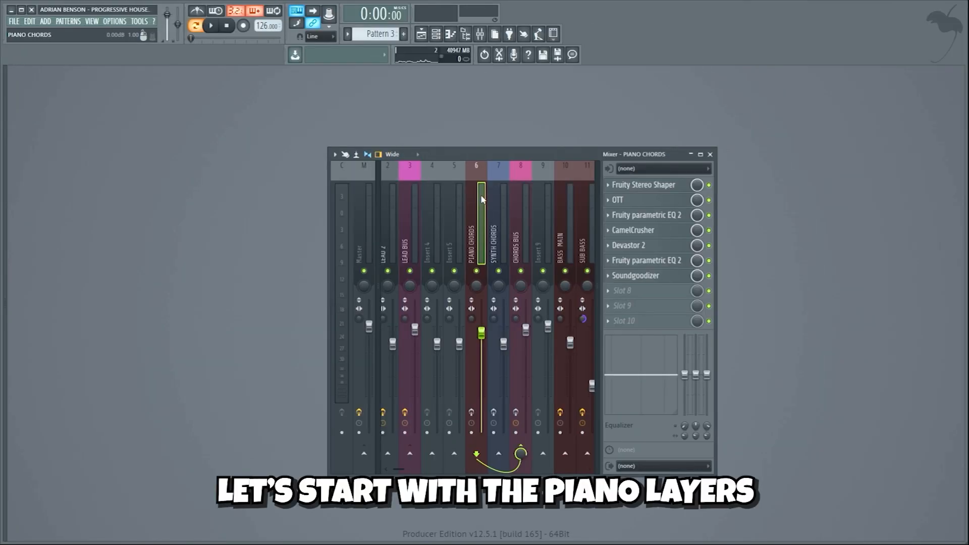
pyautogui.rightClick(476, 271)
pyautogui.press('space')
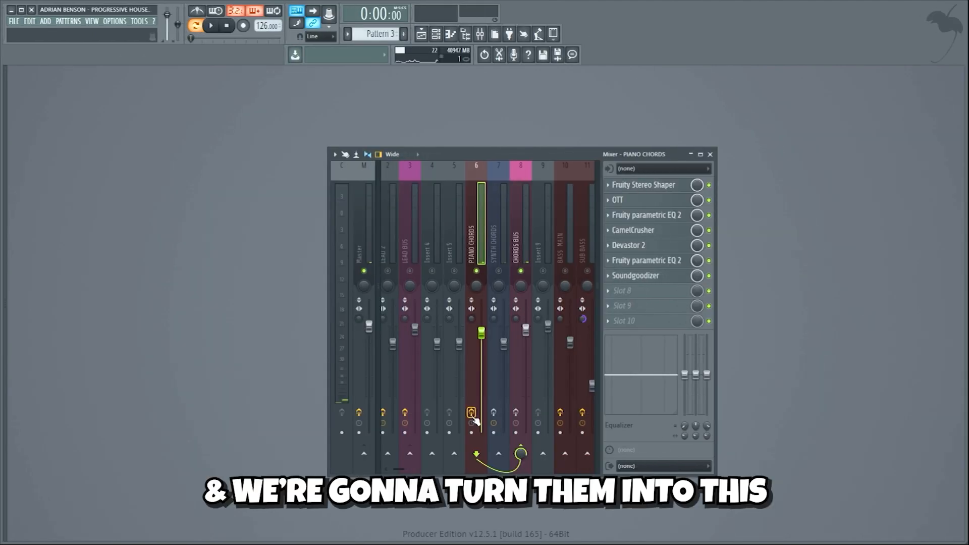
pyautogui.press('space')
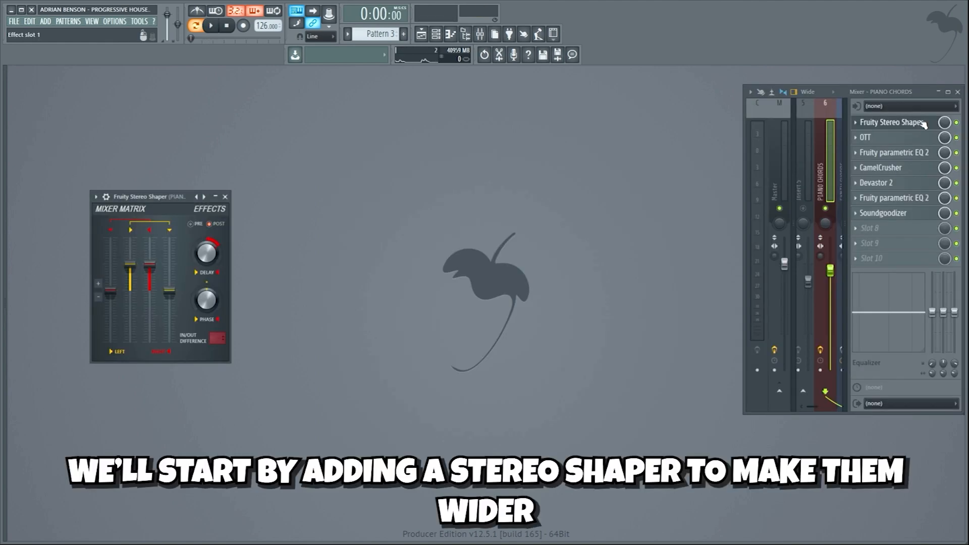
# Review the PIANO CHORDS effects: OTT, the first EQ, CamelCrusher, Devastor 2, the second EQ and Soundgoodizer.
pyautogui.click(923, 139)
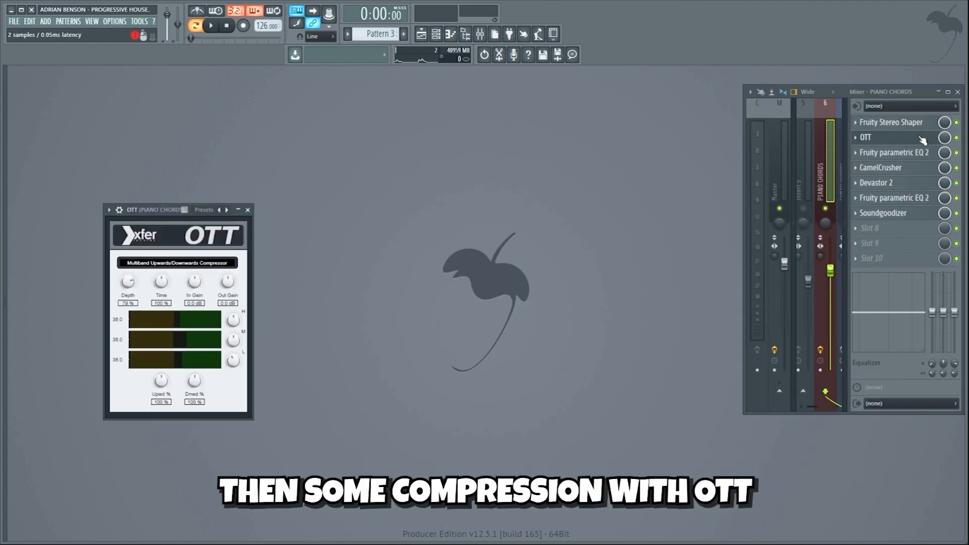
pyautogui.click(923, 153)
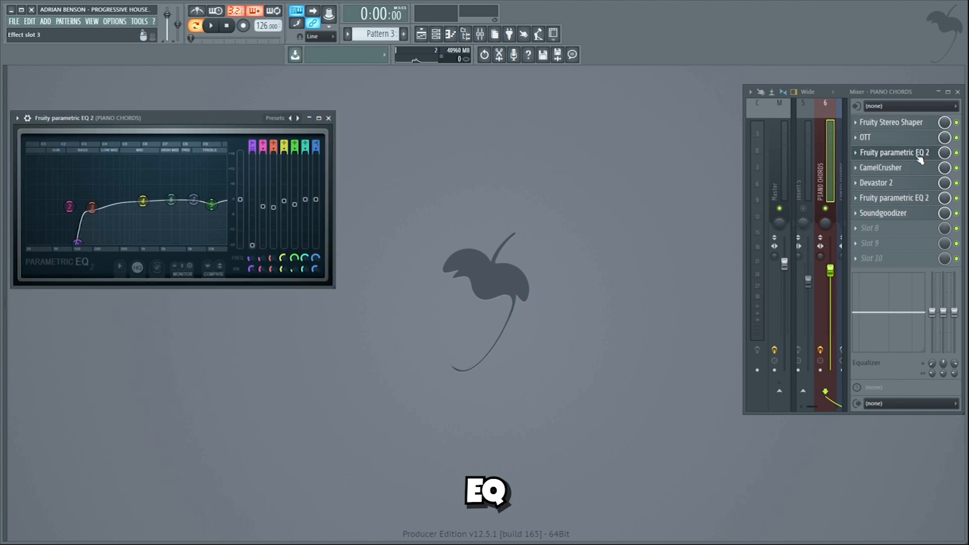
pyautogui.click(922, 168)
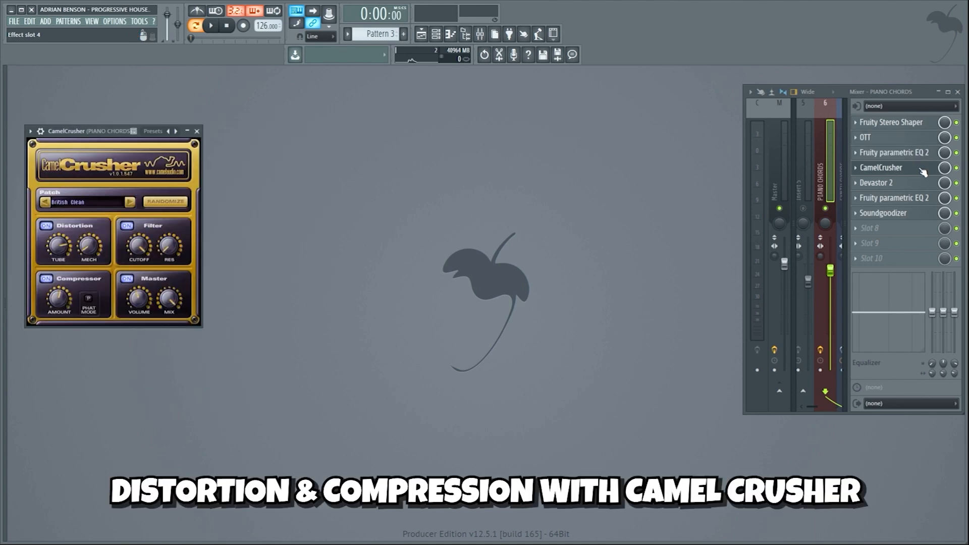
pyautogui.click(921, 183)
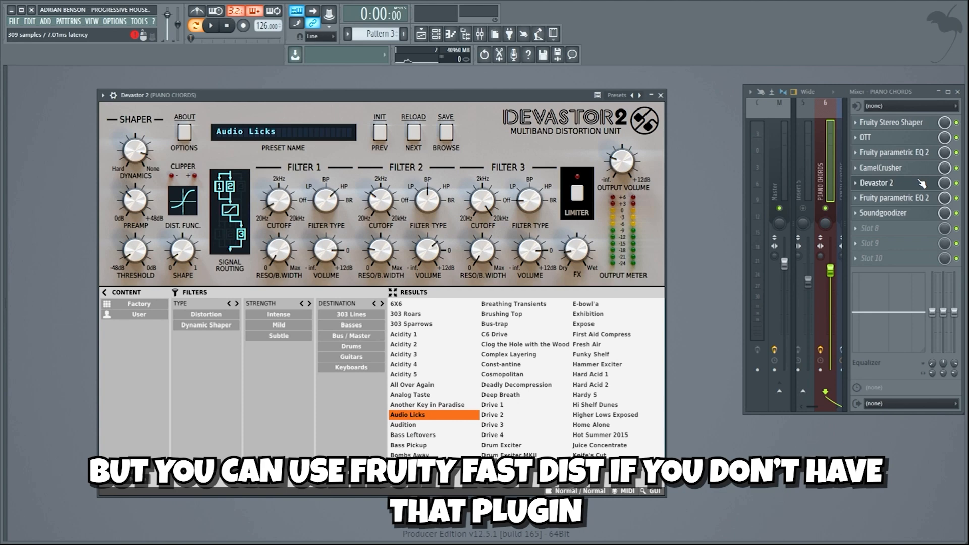
pyautogui.click(921, 199)
pyautogui.click(917, 213)
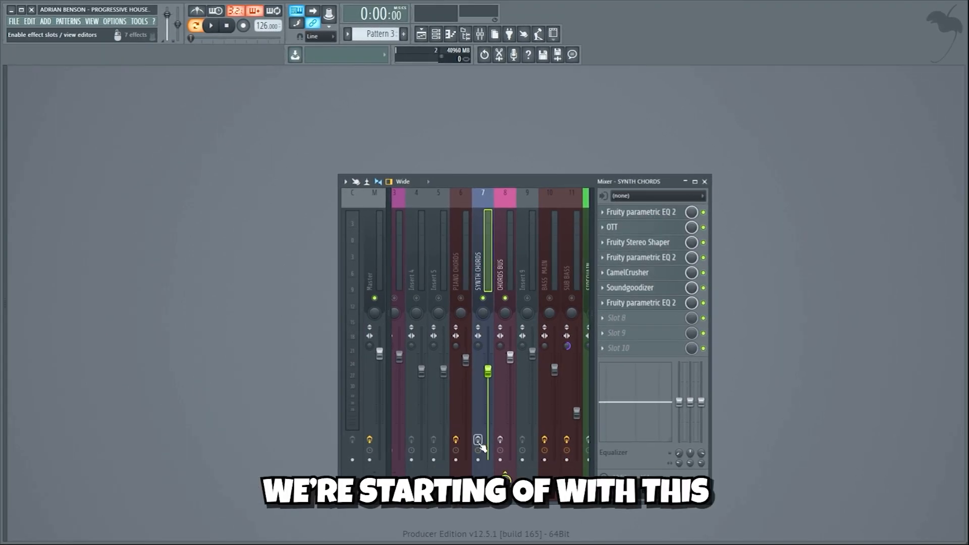
# Compare the soloed SYNTH CHORDS track without and with its effect slots enabled during playback.
pyautogui.press('space')
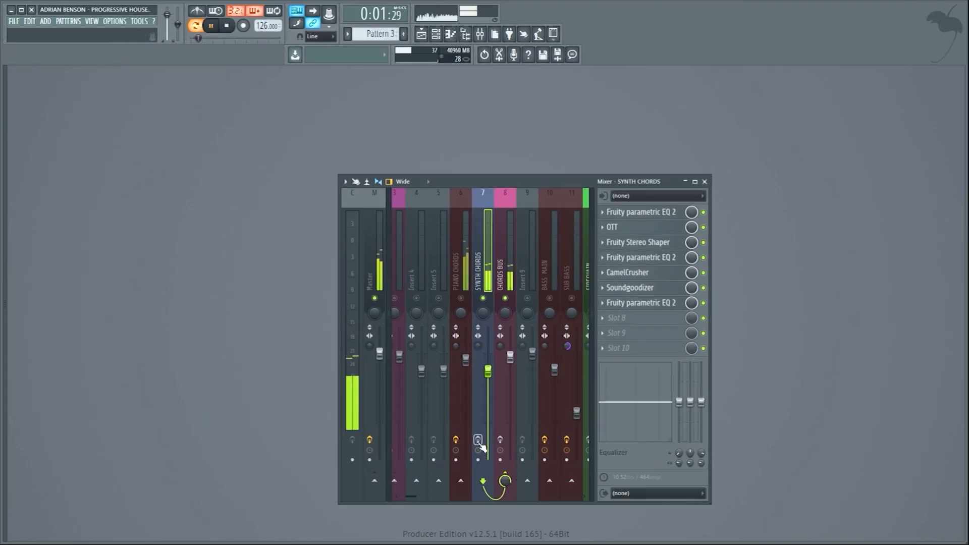
pyautogui.press('space')
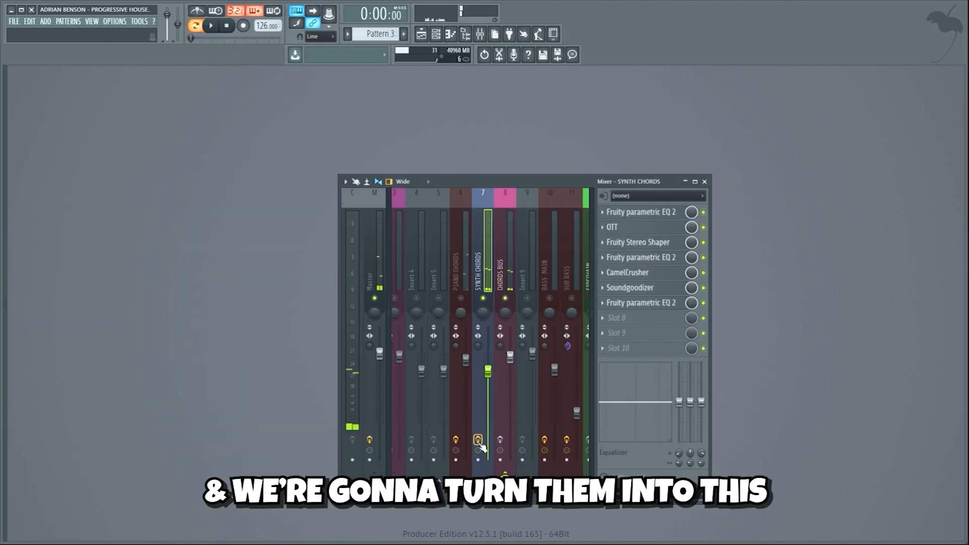
pyautogui.press('space')
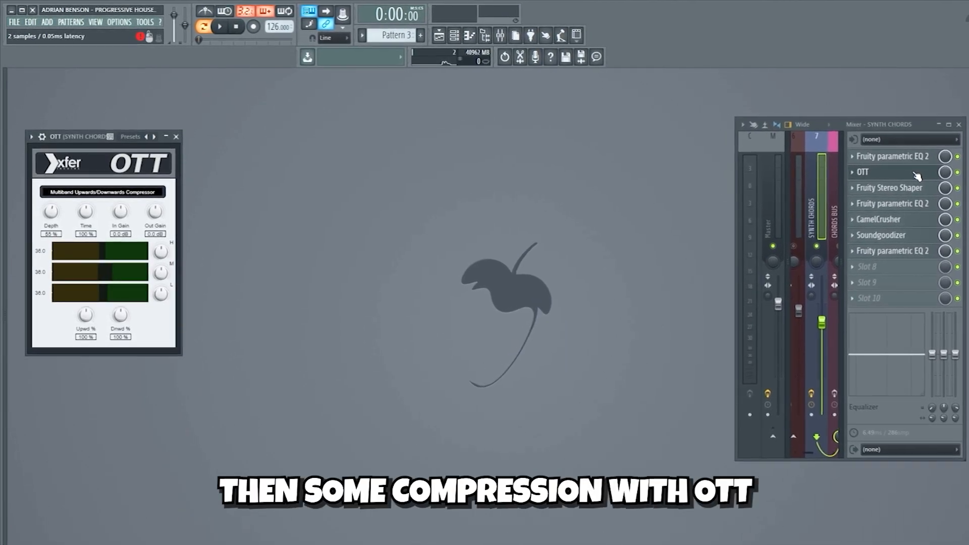
# Review the SYNTH CHORDS effects: Fruity Stereo Shaper, the second parametric EQ, CamelCrusher, Soundgoodizer and the last EQ.
pyautogui.click(898, 186)
pyautogui.click(915, 204)
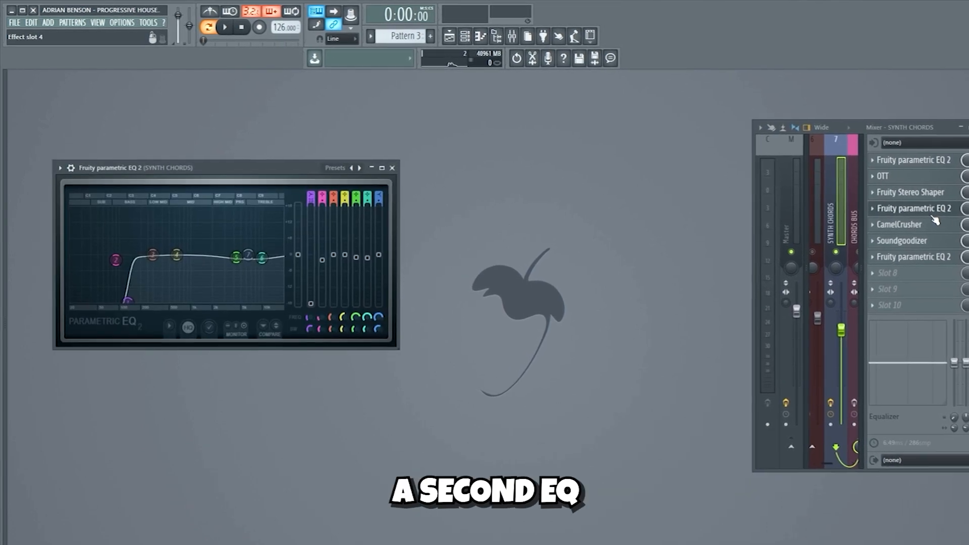
pyautogui.click(914, 221)
pyautogui.click(934, 242)
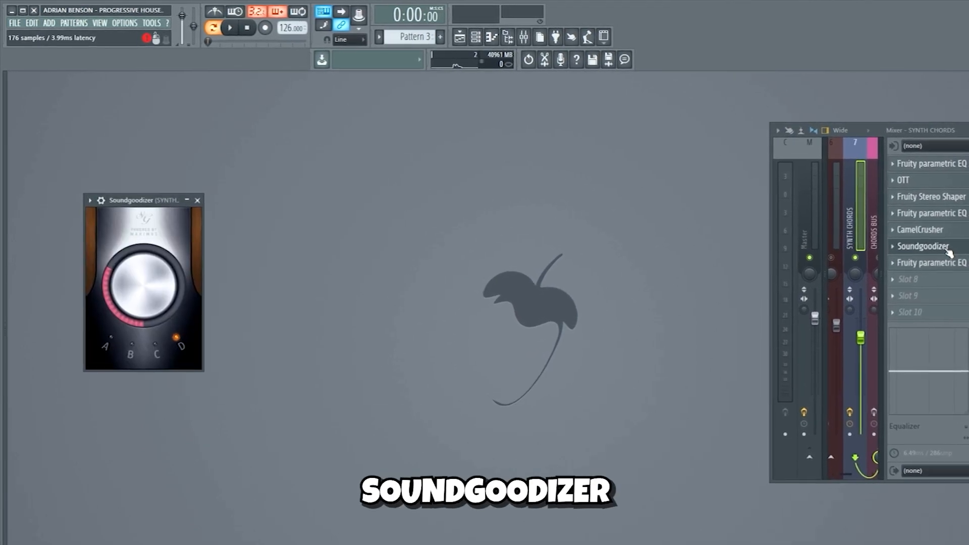
pyautogui.click(933, 258)
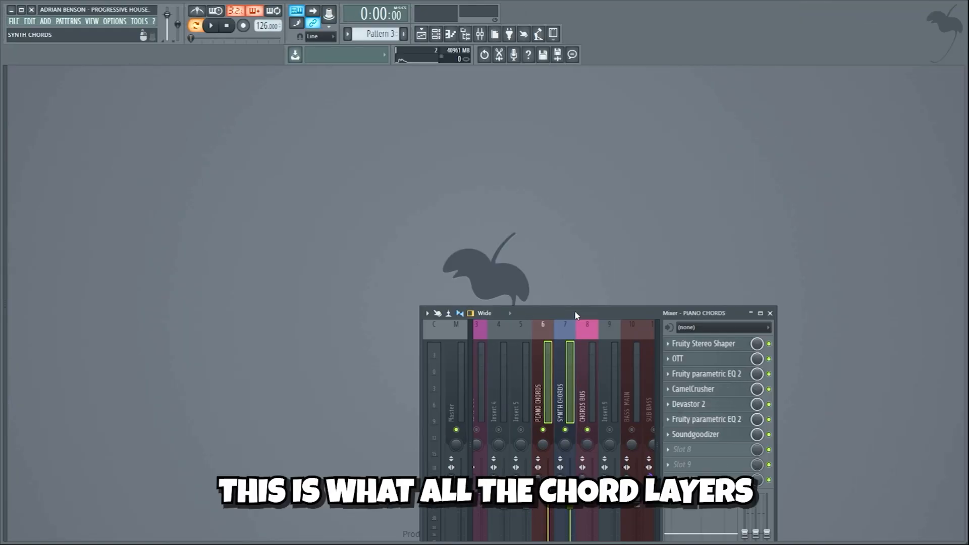
# Listen to the mixed piano and synth chord tracks together, and play the Sylenth1 bass layer in Pattern 7.
pyautogui.press('space')
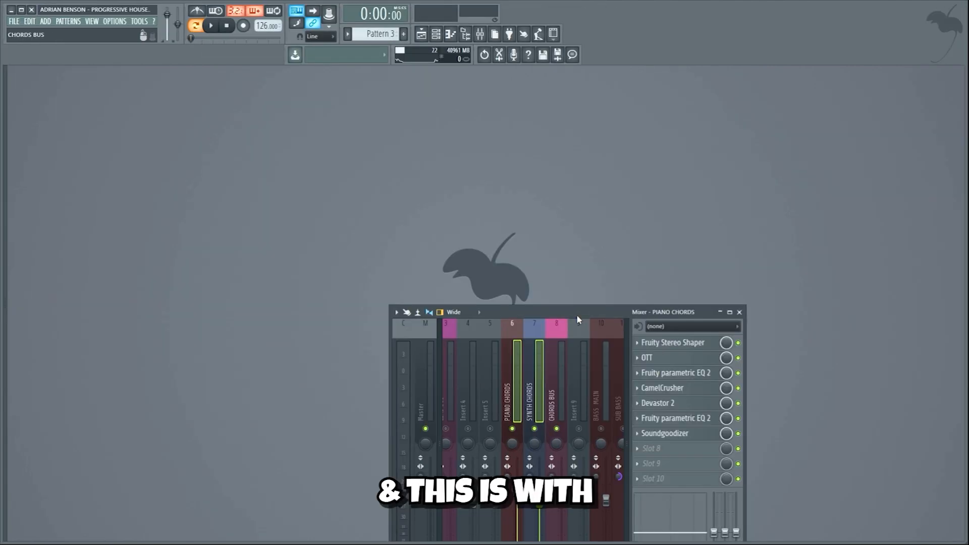
pyautogui.press('space')
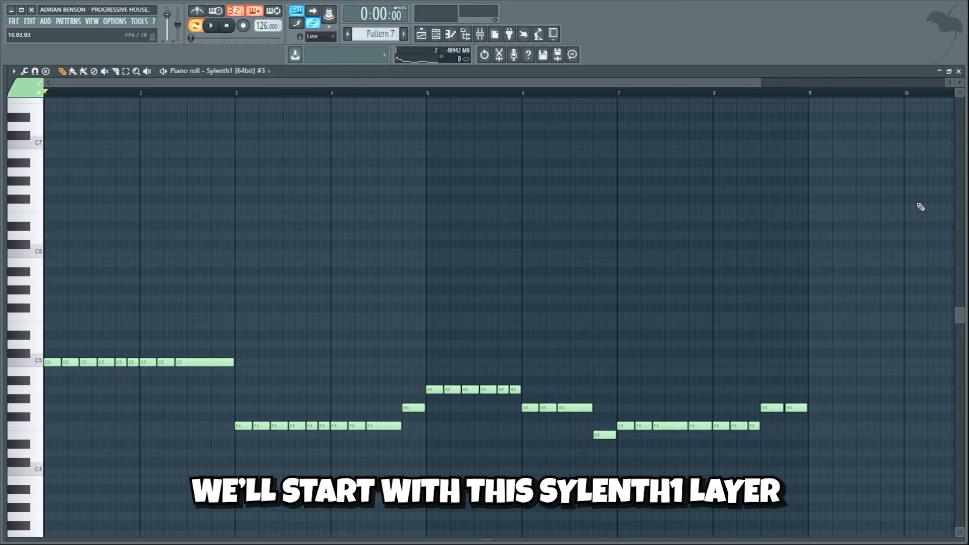
pyautogui.press('space')
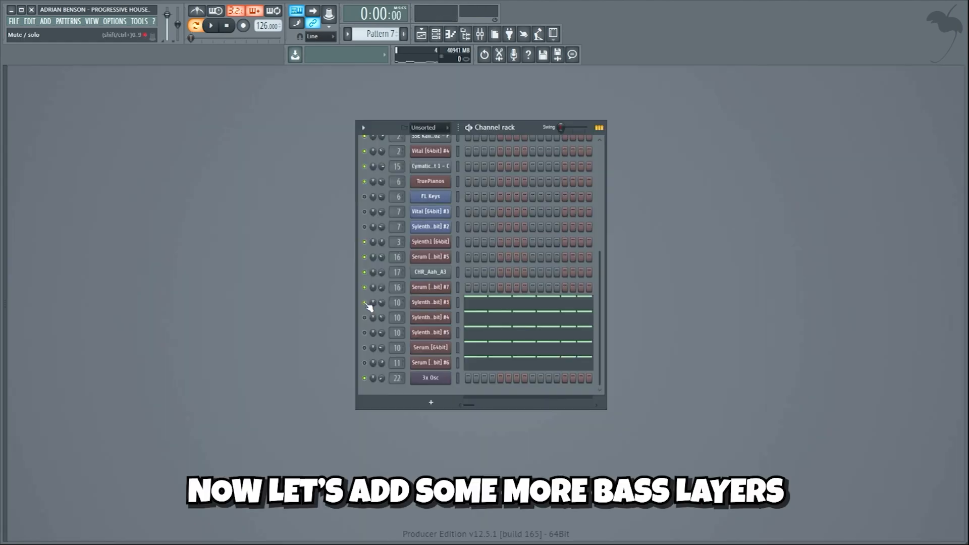
pyautogui.press('space')
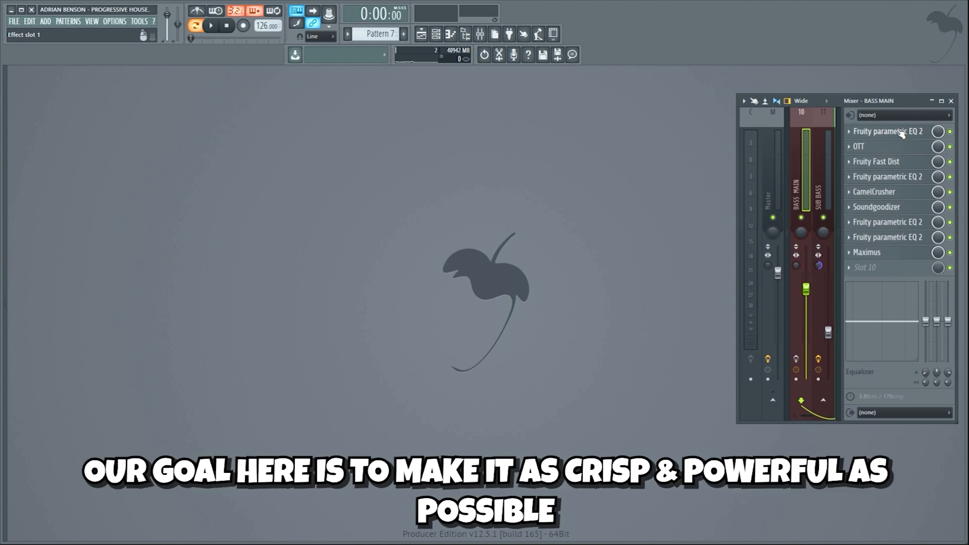
# Review the BASS MAIN effects: first EQ, OTT, Fruity Fast Dist, second EQ, CamelCrusher, Soundgoodizer and the last two EQs.
pyautogui.click(901, 133)
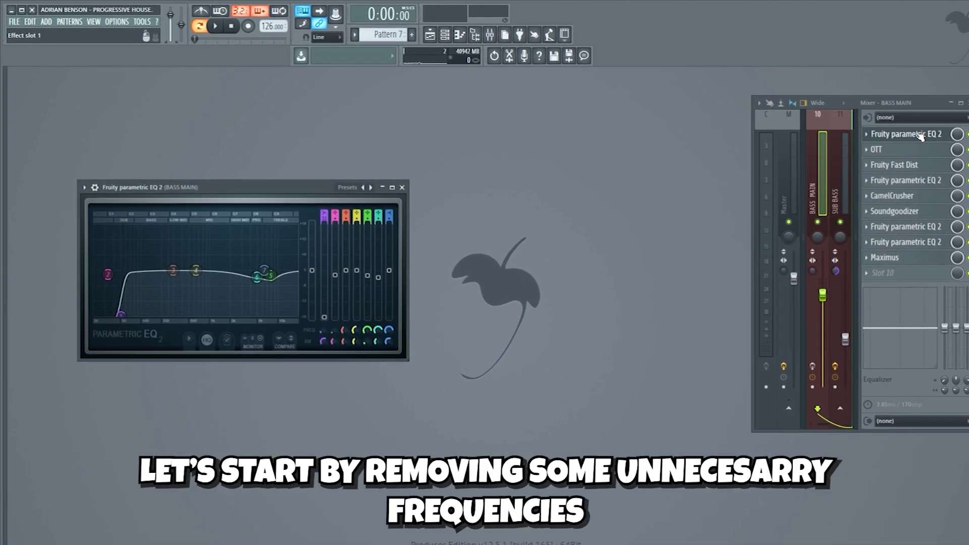
pyautogui.click(920, 150)
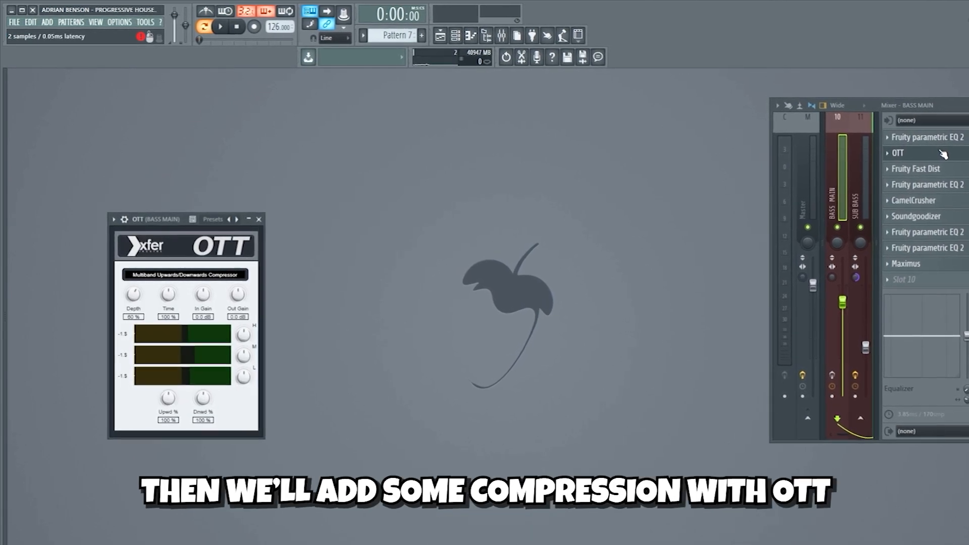
pyautogui.click(940, 169)
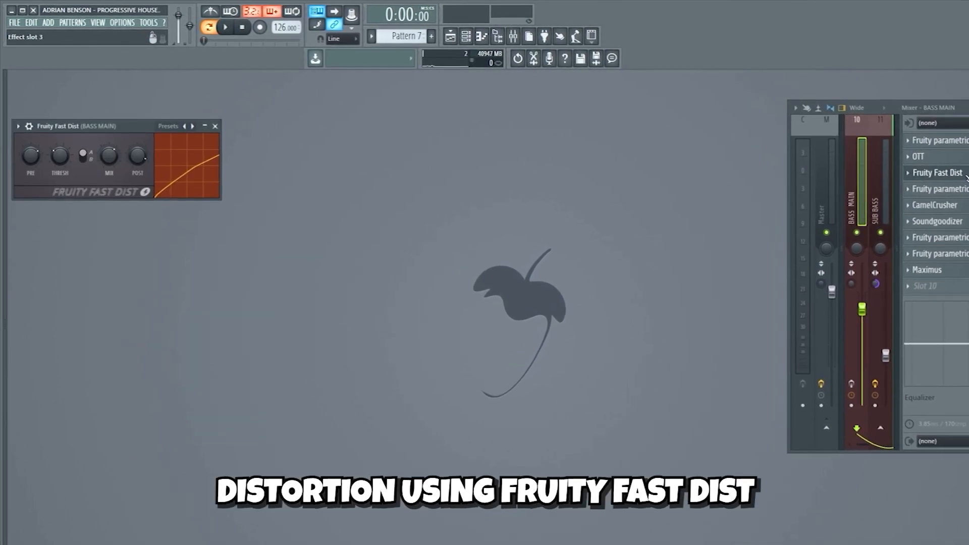
pyautogui.click(961, 188)
pyautogui.click(959, 205)
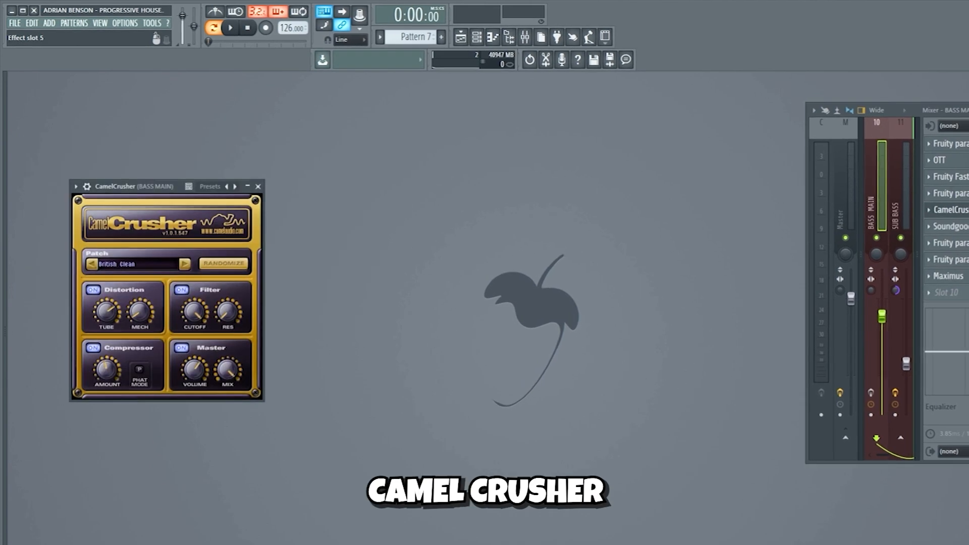
pyautogui.click(951, 226)
pyautogui.click(951, 242)
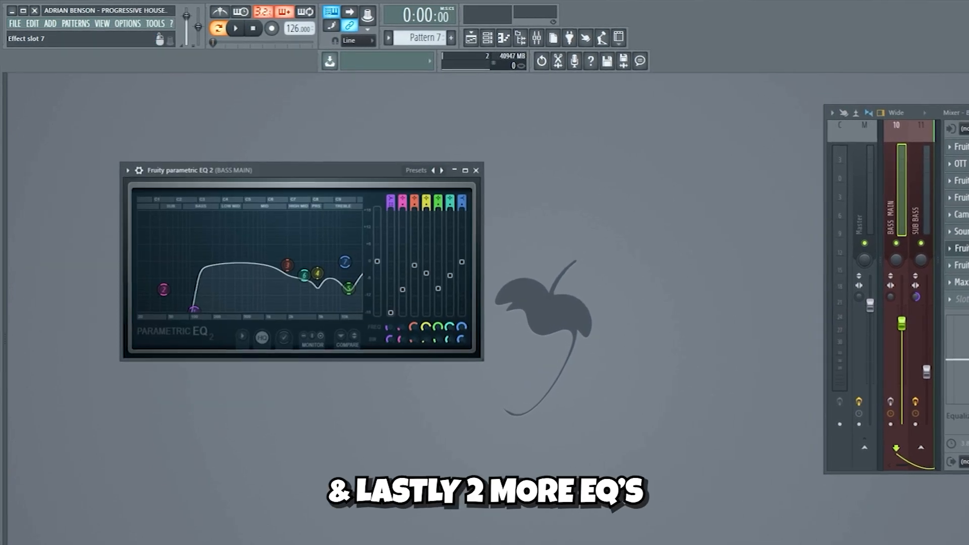
pyautogui.click(958, 265)
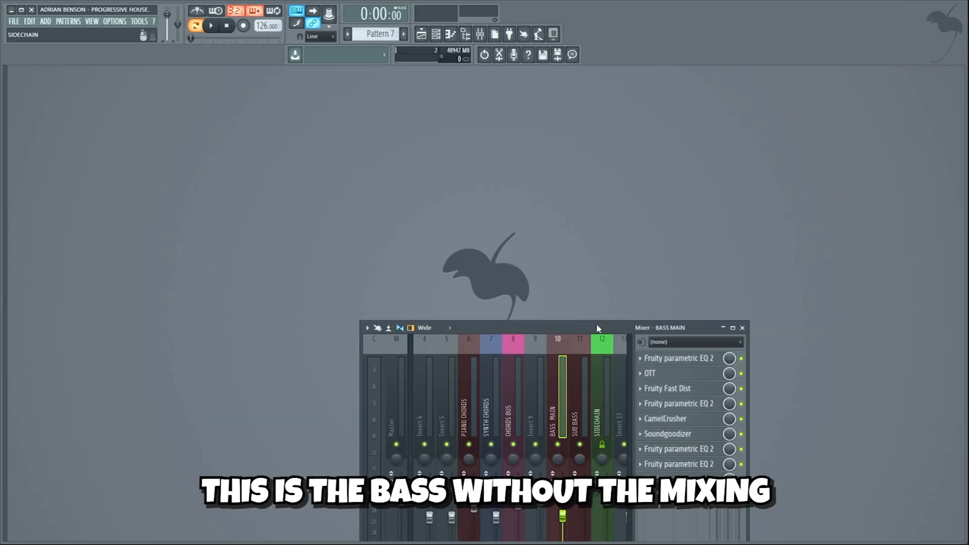
# Compare the bass playback without and with the BASS MAIN mixing effects.
pyautogui.press('space')
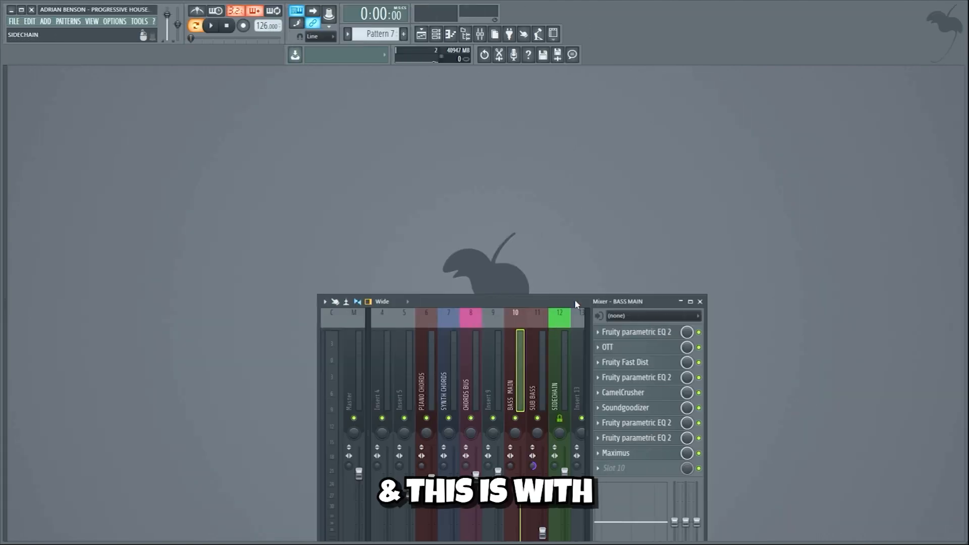
pyautogui.press('space')
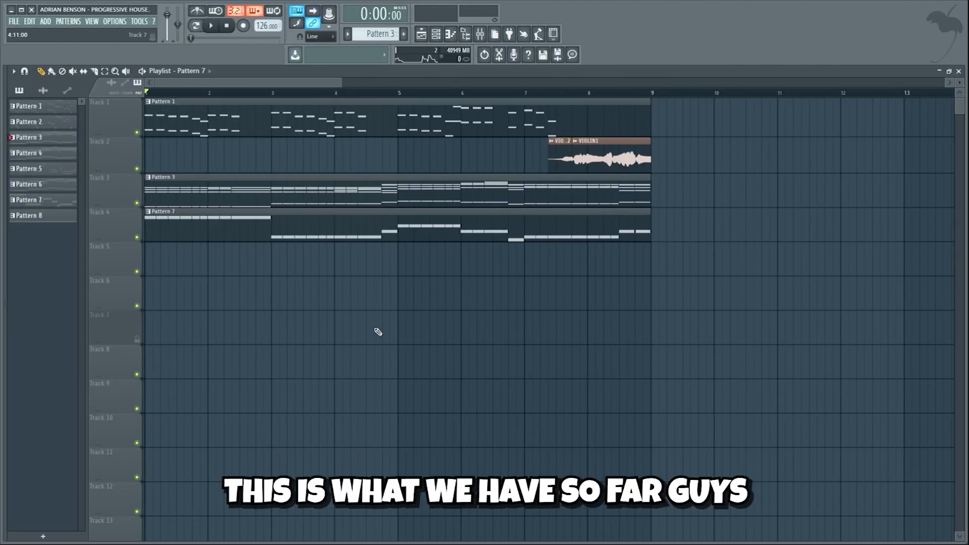
# Play the arrangement of melody, chords and bass in the playlist, and audition the pad layers in Pattern 4.
pyautogui.press('space')
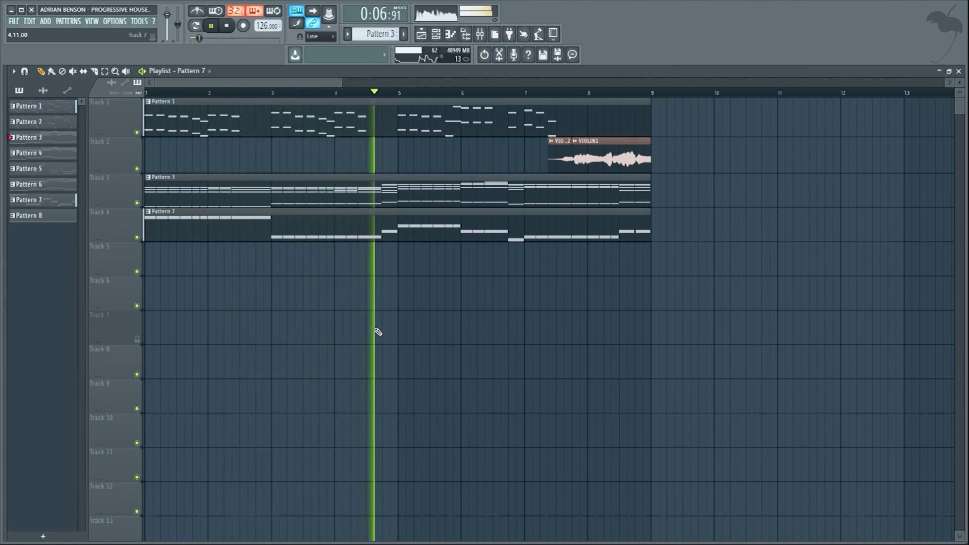
pyautogui.press('space')
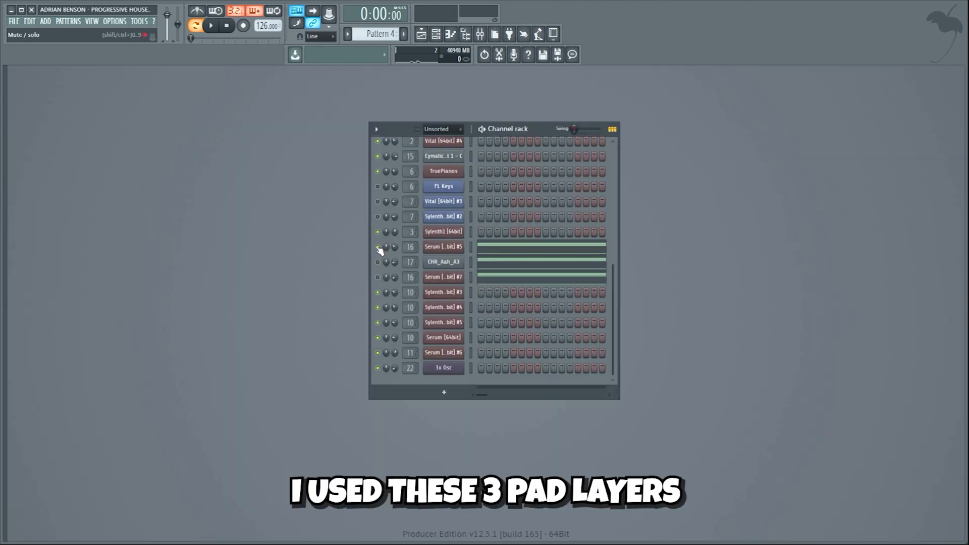
pyautogui.press('space')
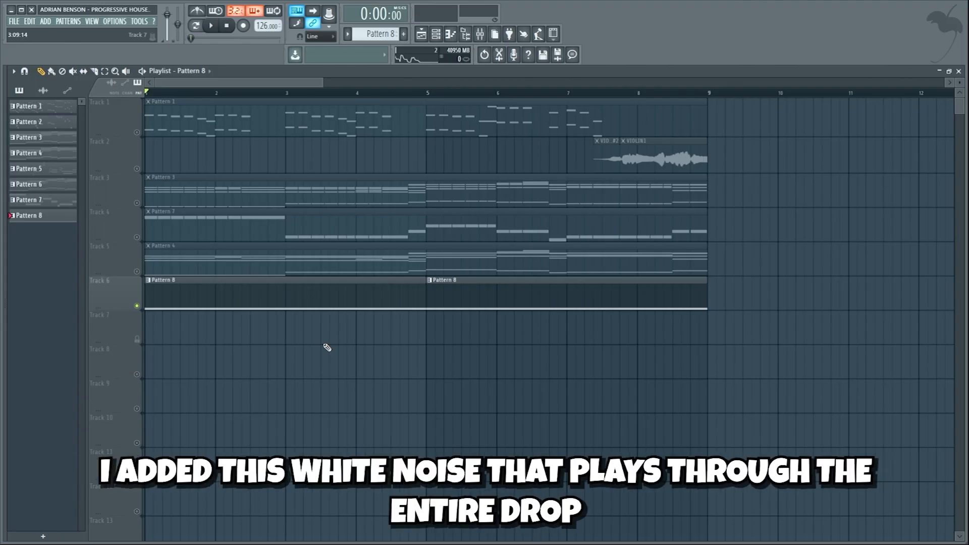
# Audition the Pattern 8 white noise alone, compare the mix with and without it, and play Pattern 5 with its cutoff automation.
pyautogui.press('space')
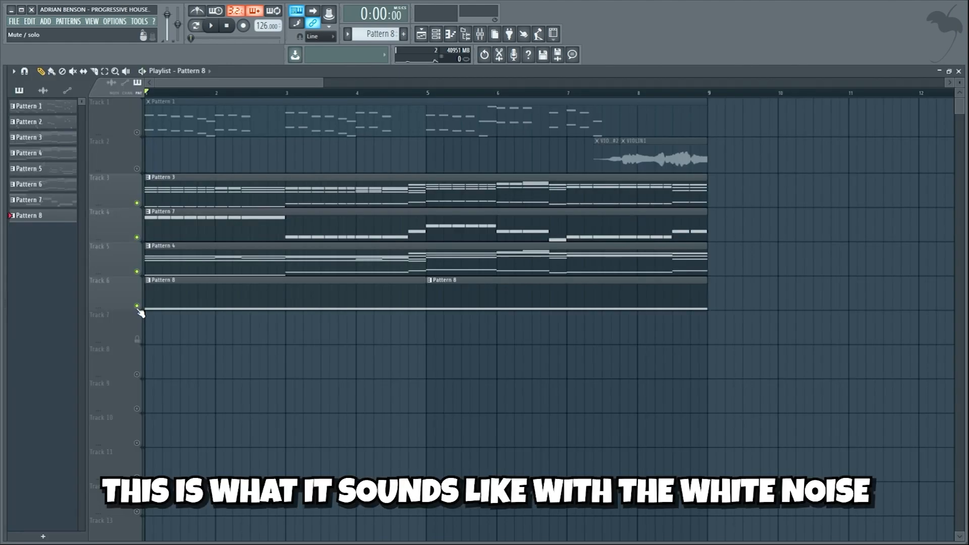
pyautogui.press('space')
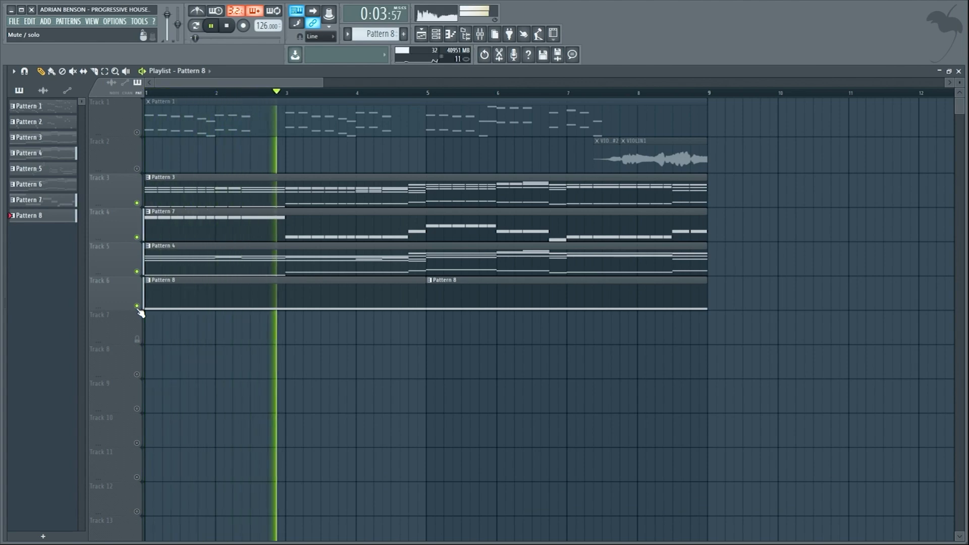
pyautogui.click(137, 306)
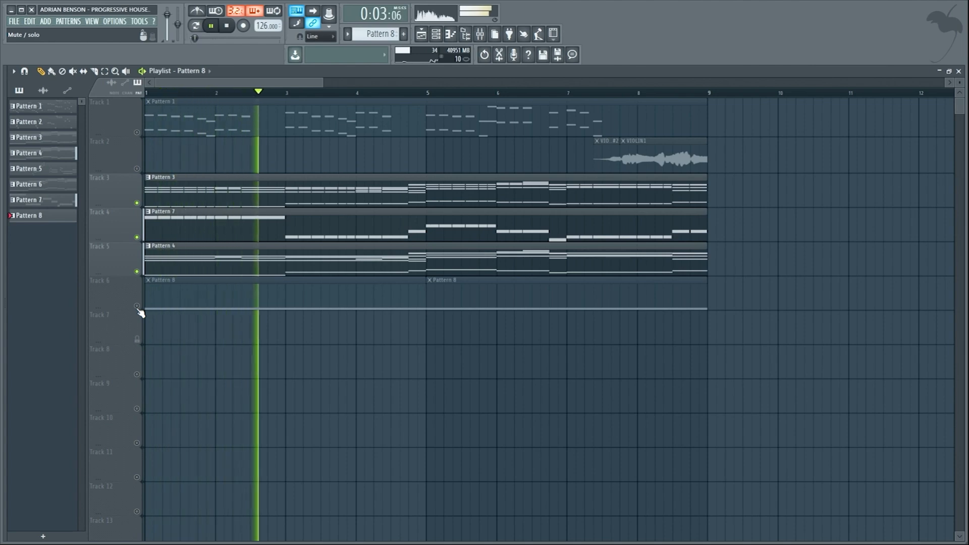
pyautogui.press('space')
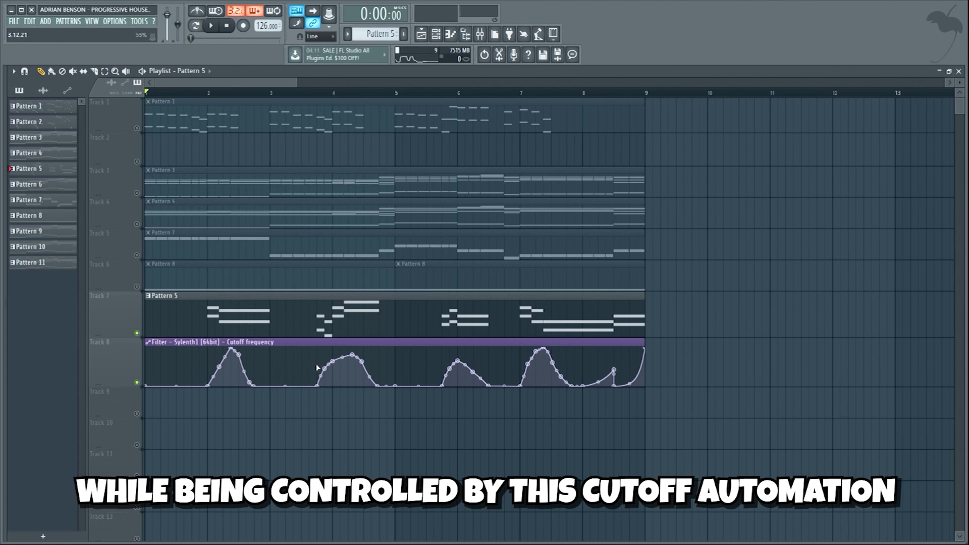
pyautogui.press('space')
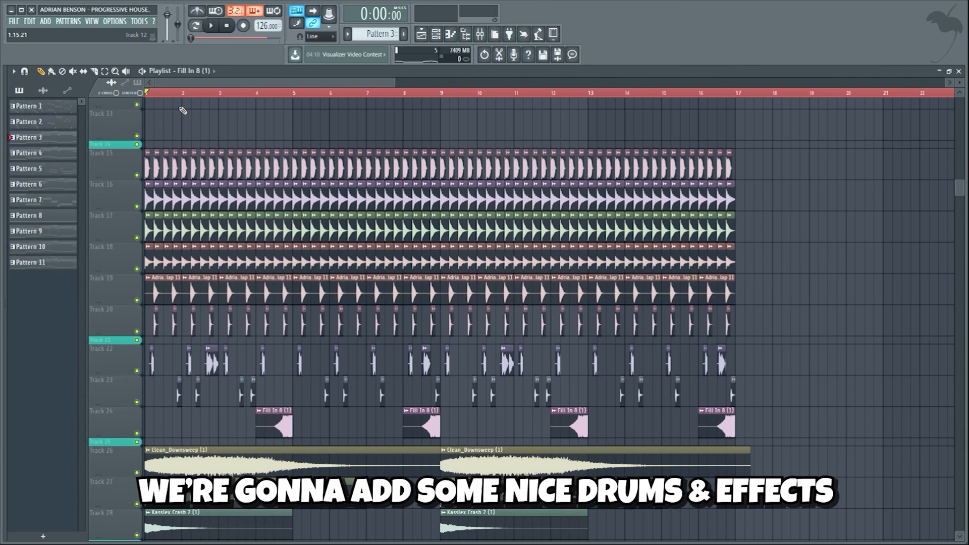
# Play the drum section and solo the drum layers on Tracks 15 to 20 one after another.
pyautogui.press('space')
pyautogui.rightClick(137, 175)
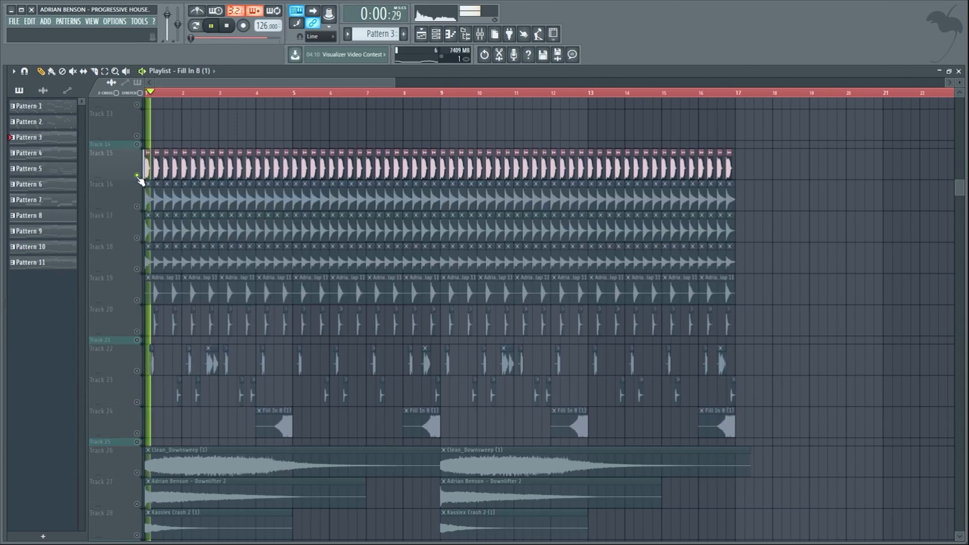
pyautogui.rightClick(136, 207)
pyautogui.rightClick(137, 237)
pyautogui.rightClick(137, 269)
pyautogui.rightClick(137, 300)
pyautogui.rightClick(137, 331)
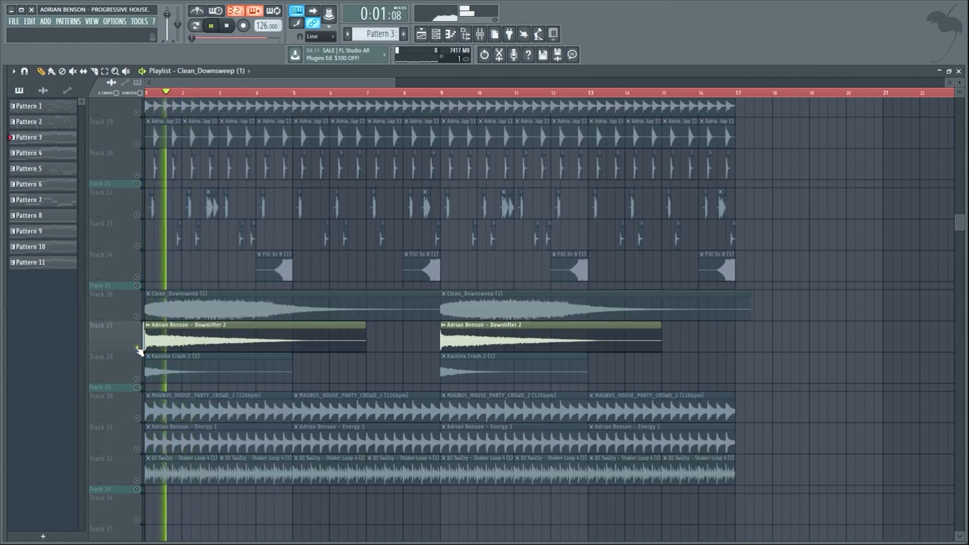
# Solo the crash, crowd, Energy 1 and shaker loop tracks in turn, and look over all drum and effect tracks during playback.
pyautogui.click(137, 378)
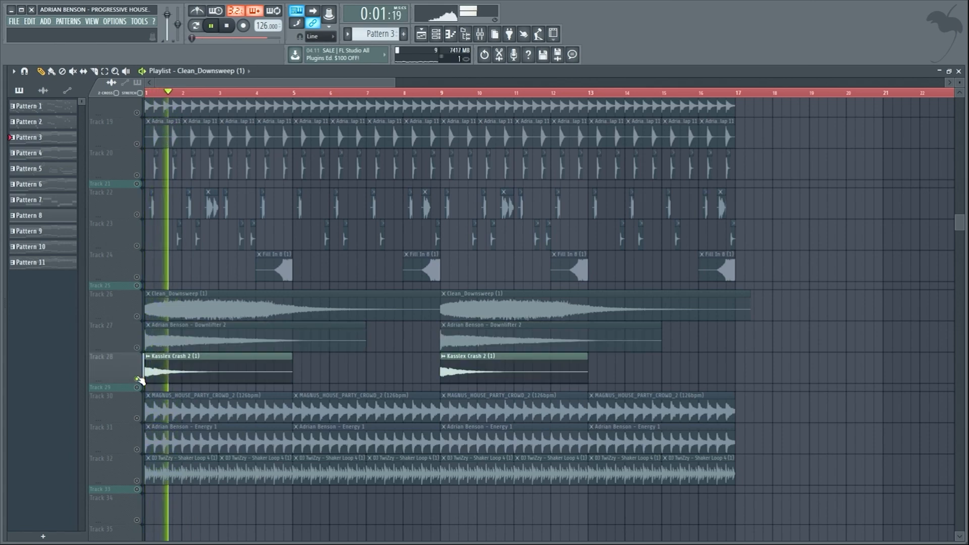
pyautogui.click(136, 418)
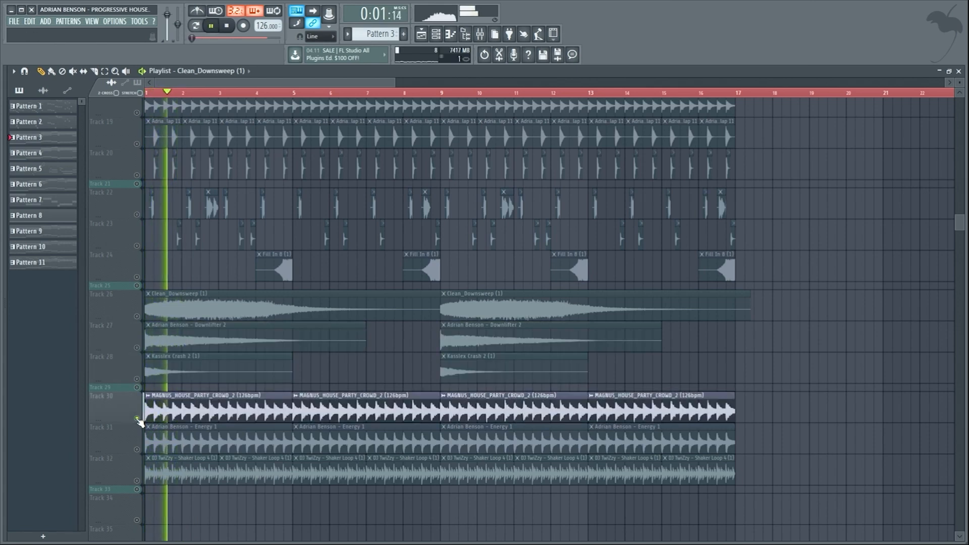
pyautogui.click(136, 449)
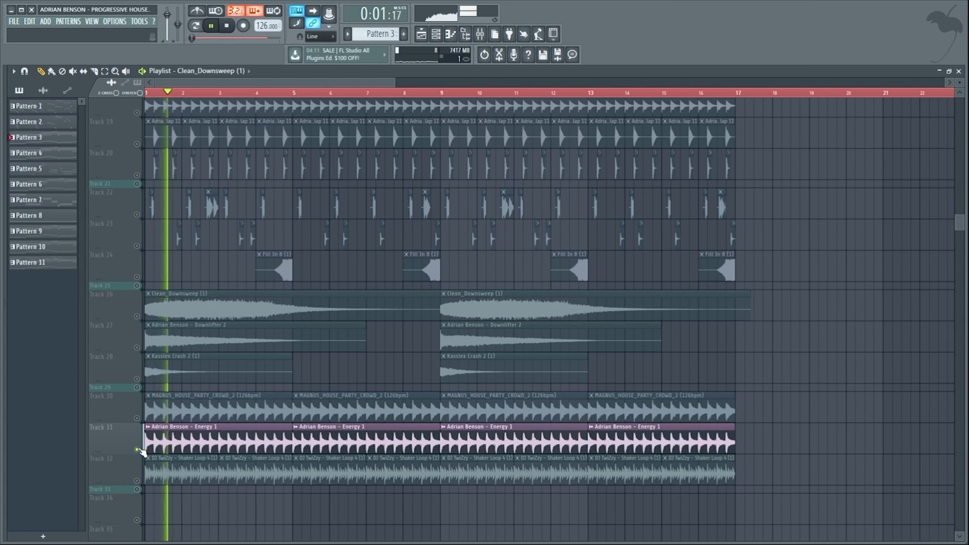
pyautogui.click(136, 480)
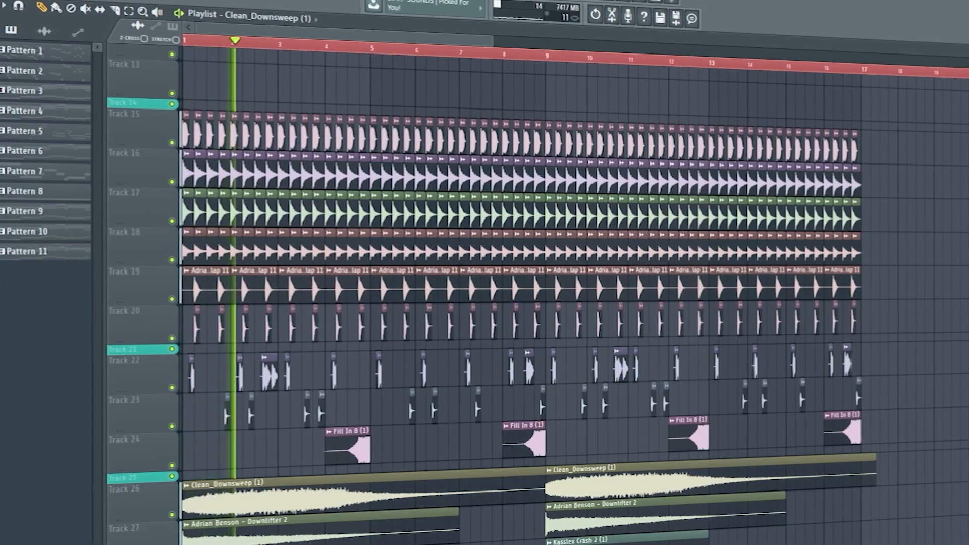
pyautogui.scroll(-5, 525, 293)
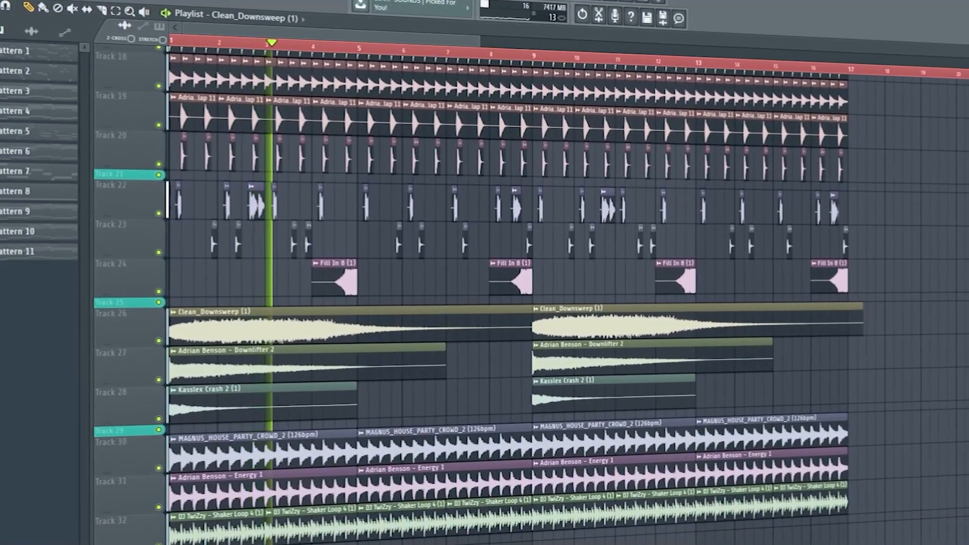
pyautogui.scroll(4, 497, 298)
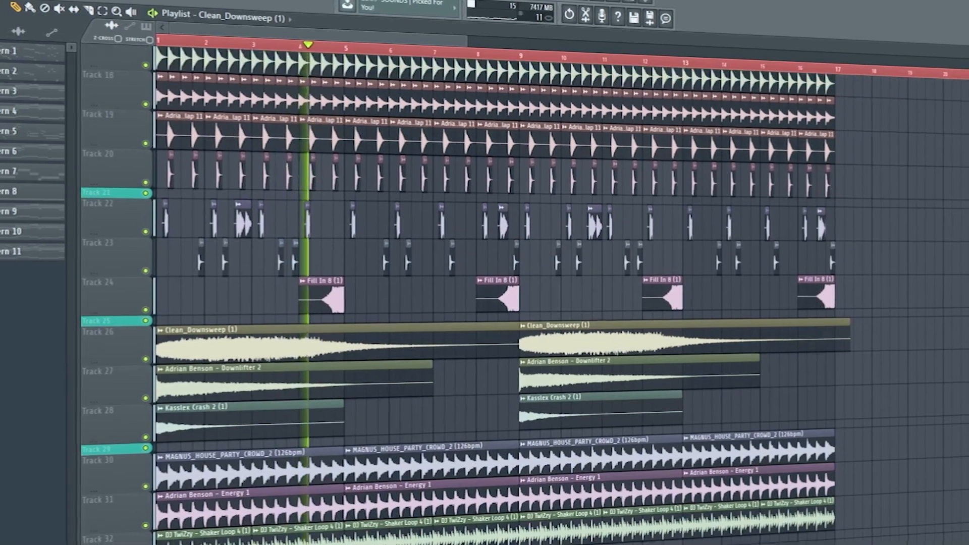